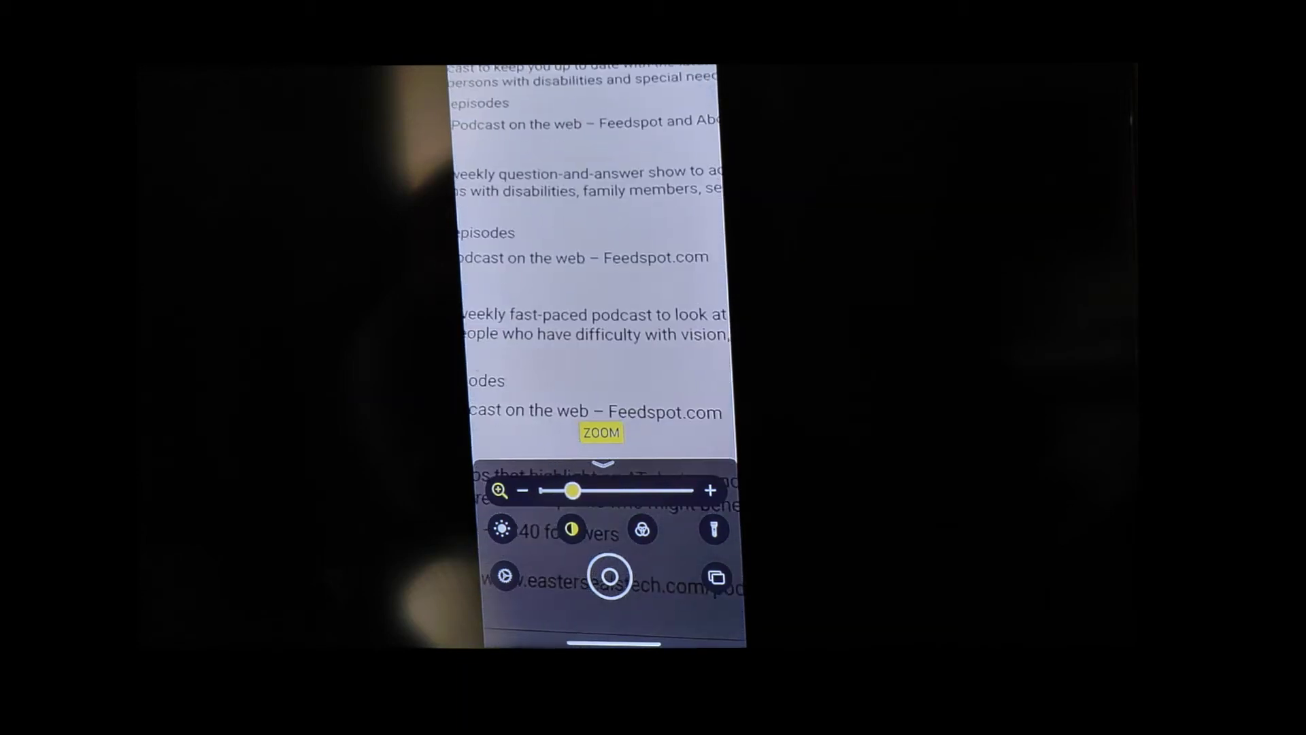
# Raise the brightness of the live page image with the brightness slider.
pyautogui.click(502, 529)
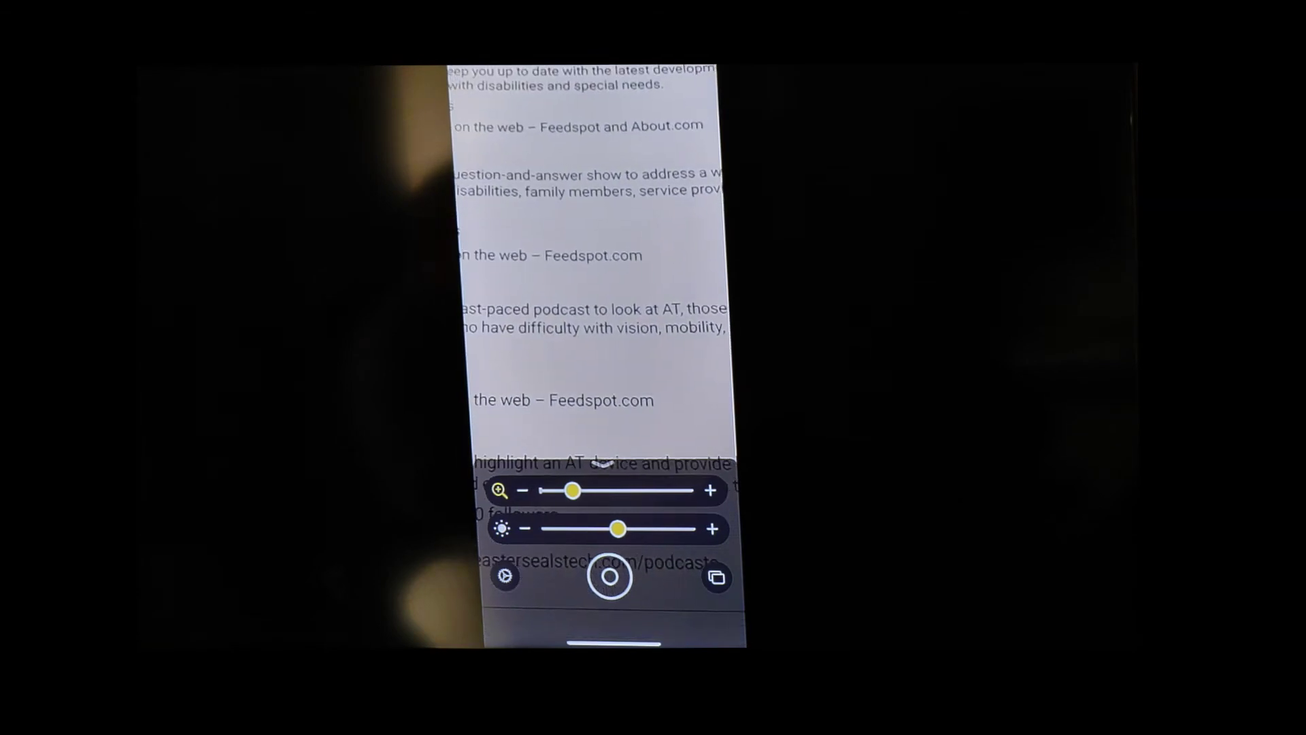
pyautogui.moveTo(617, 529)
pyautogui.mouseDown()
pyautogui.moveTo(646, 529)
pyautogui.moveTo(585, 528)
pyautogui.mouseUp()
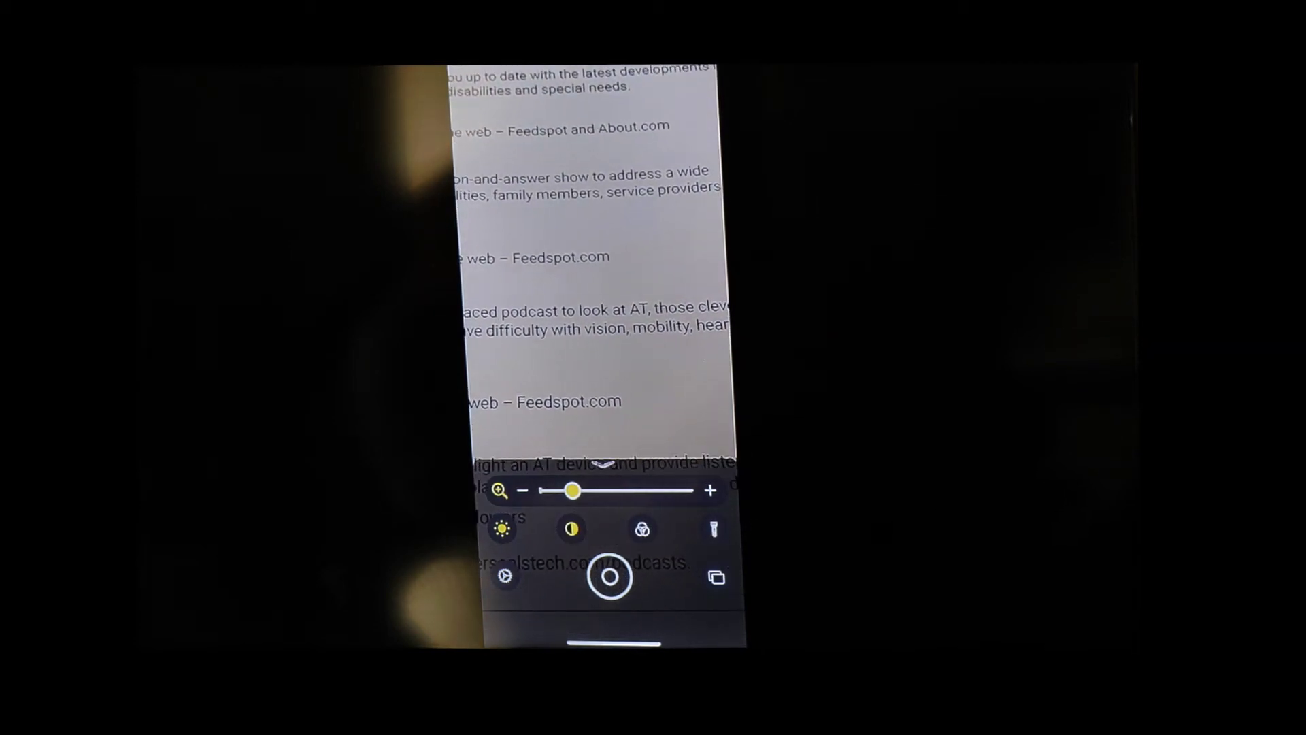
# Increase the contrast of the magnified page text and close the contrast slider.
pyautogui.click(571, 529)
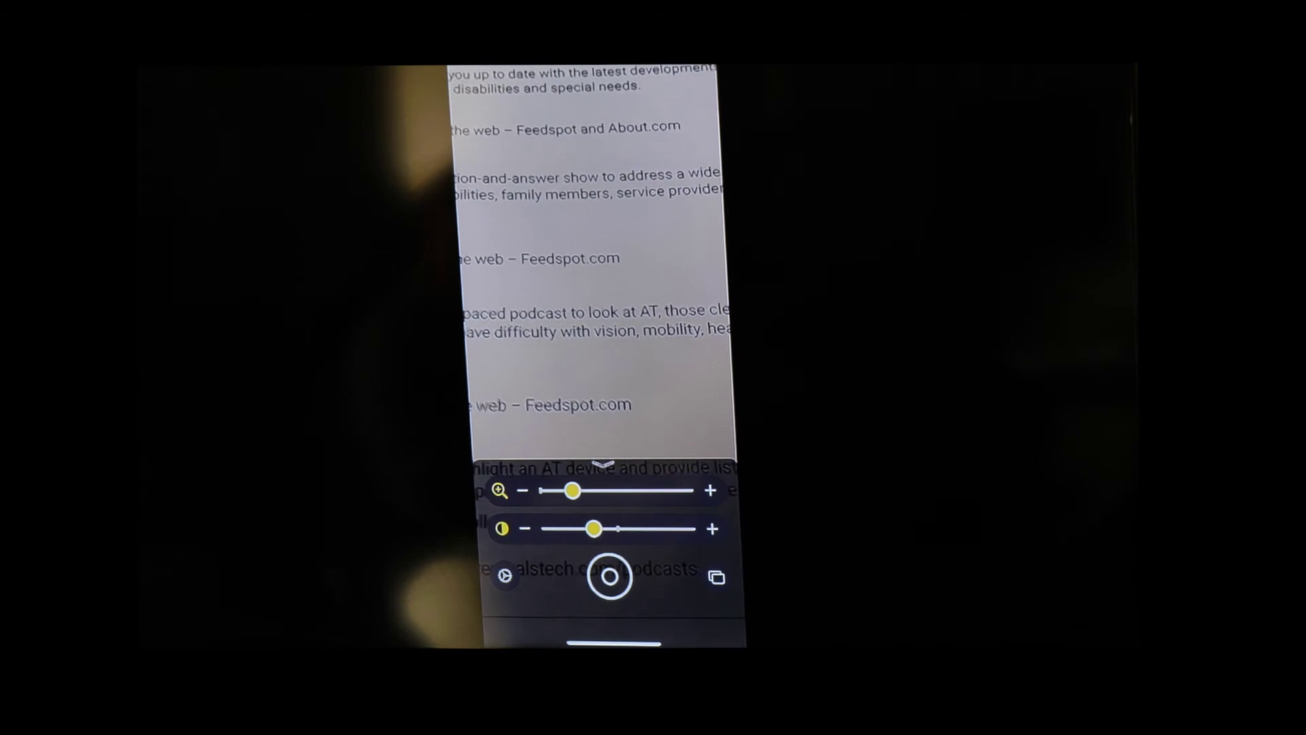
pyautogui.moveTo(595, 528)
pyautogui.mouseDown()
pyautogui.moveTo(677, 528)
pyautogui.moveTo(571, 529)
pyautogui.moveTo(673, 529)
pyautogui.moveTo(639, 529)
pyautogui.mouseUp()
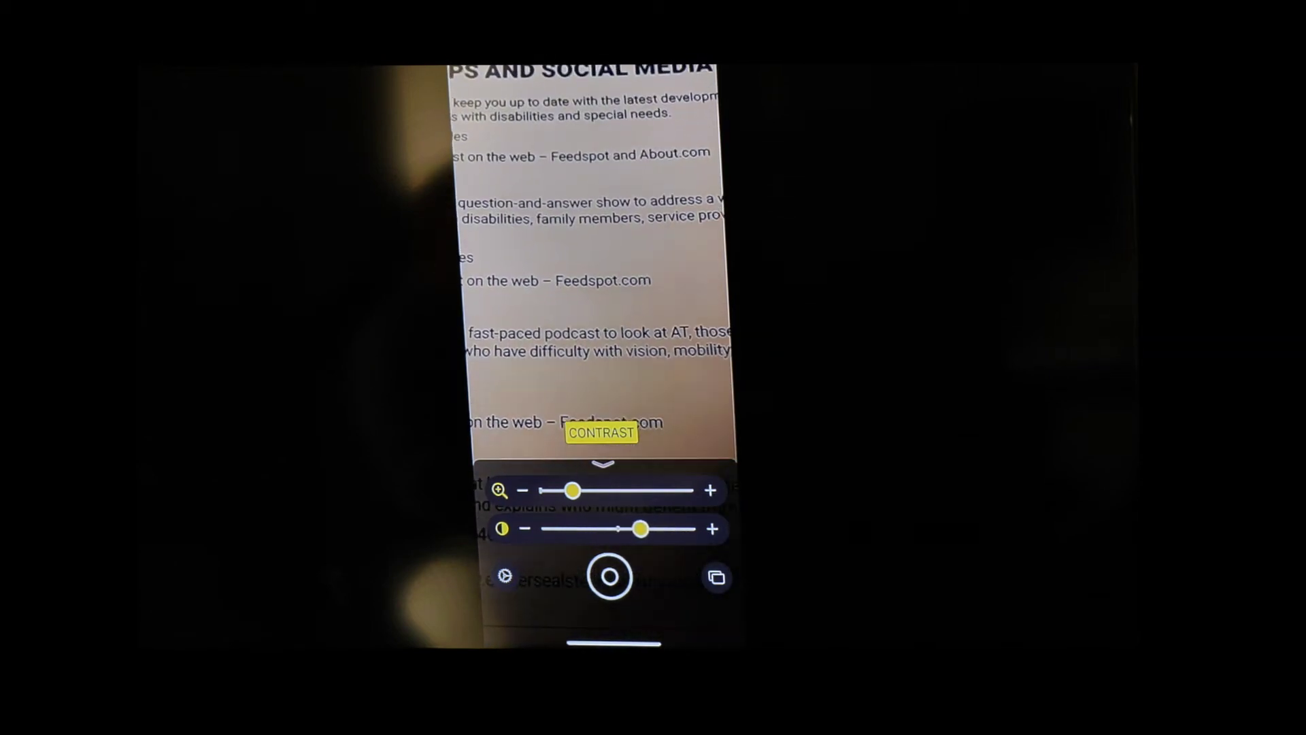
pyautogui.click(502, 529)
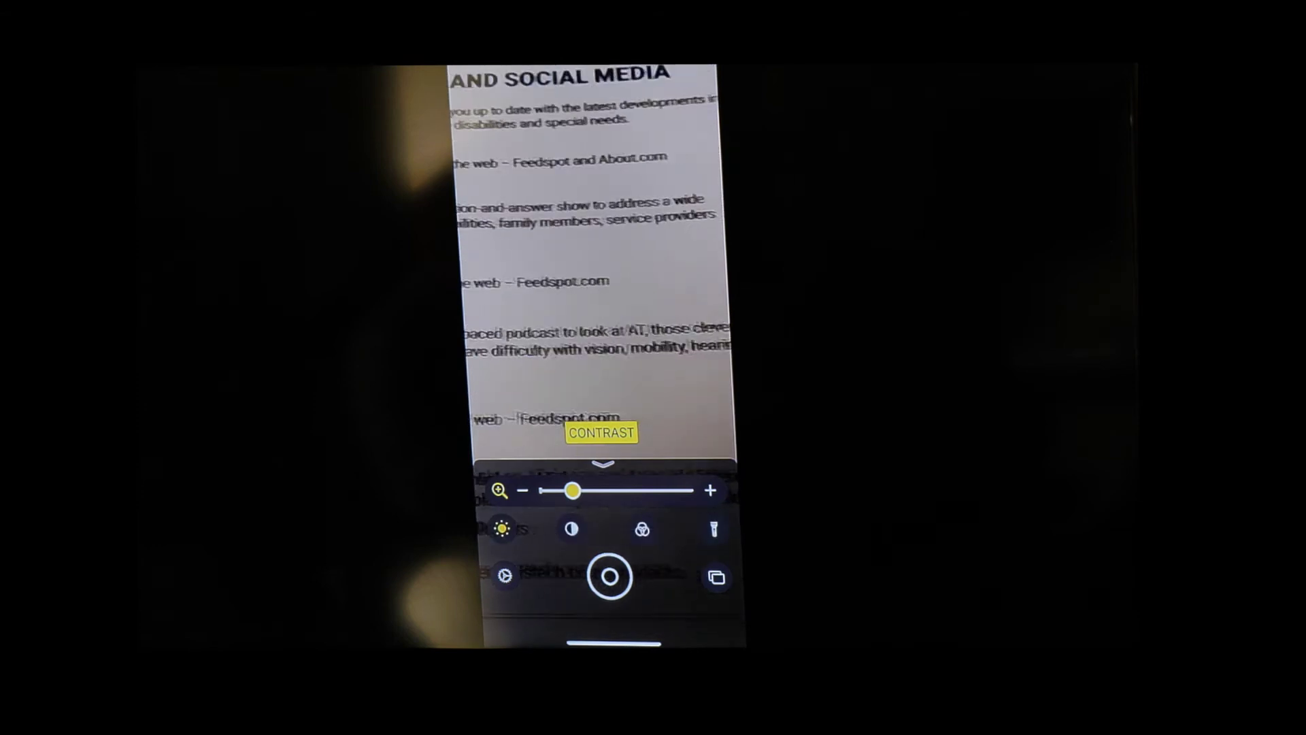
# Apply the Yellow on Black filter, zoom in further, then return to No Filter.
pyautogui.click(612, 529)
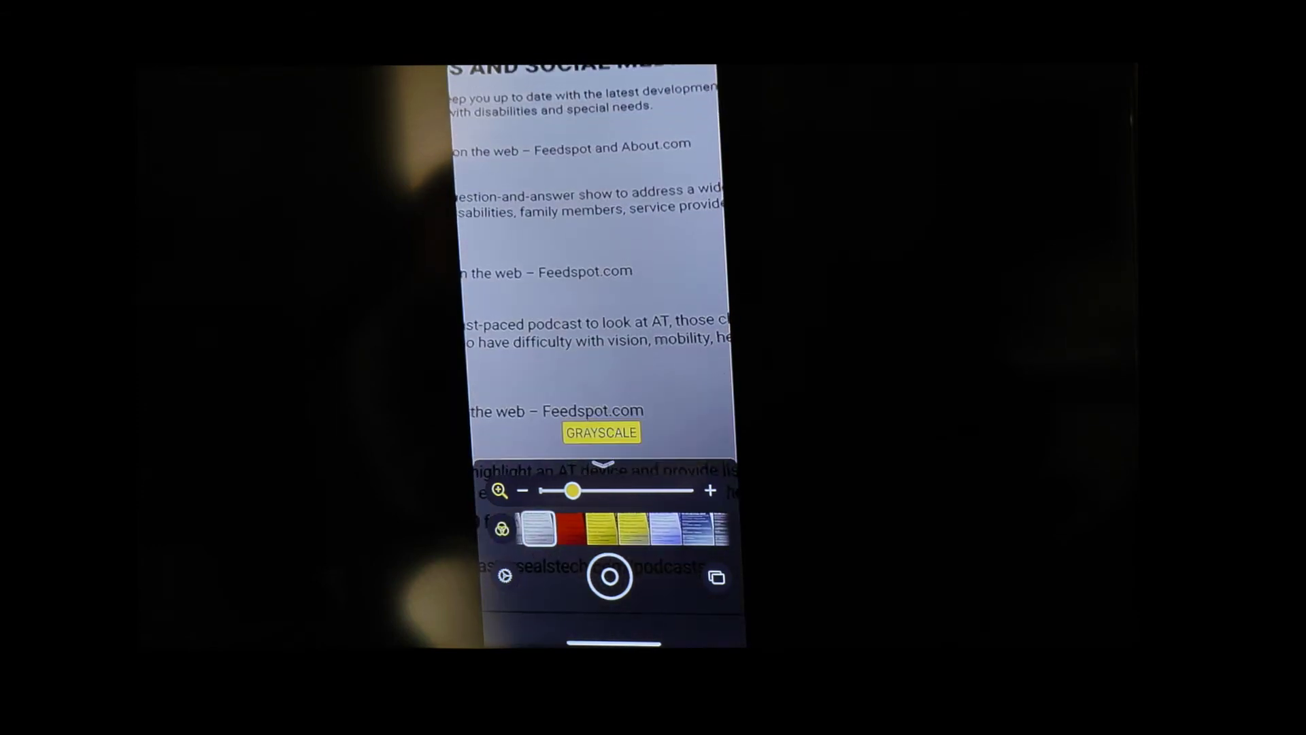
pyautogui.click(601, 529)
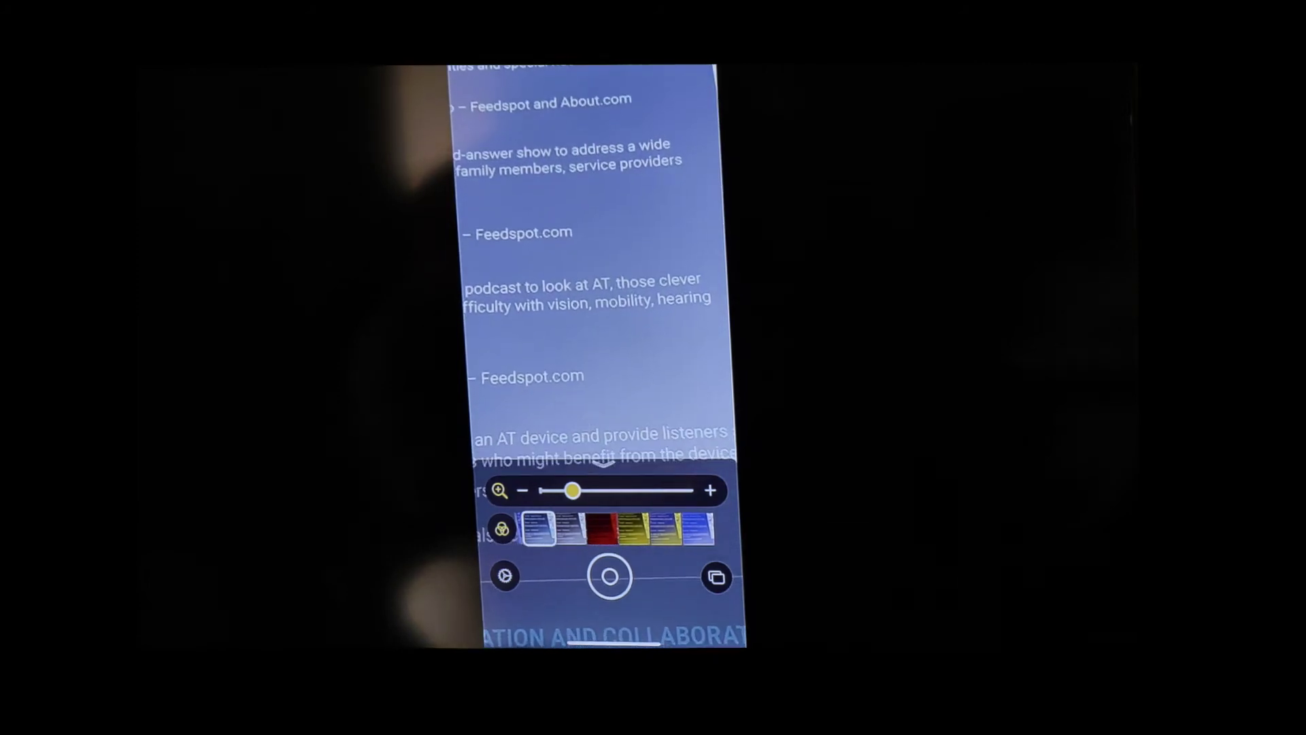
pyautogui.moveTo(573, 490)
pyautogui.mouseDown()
pyautogui.moveTo(620, 491)
pyautogui.moveTo(581, 490)
pyautogui.mouseUp()
pyautogui.moveTo(680, 529); pyautogui.dragTo(538, 528)
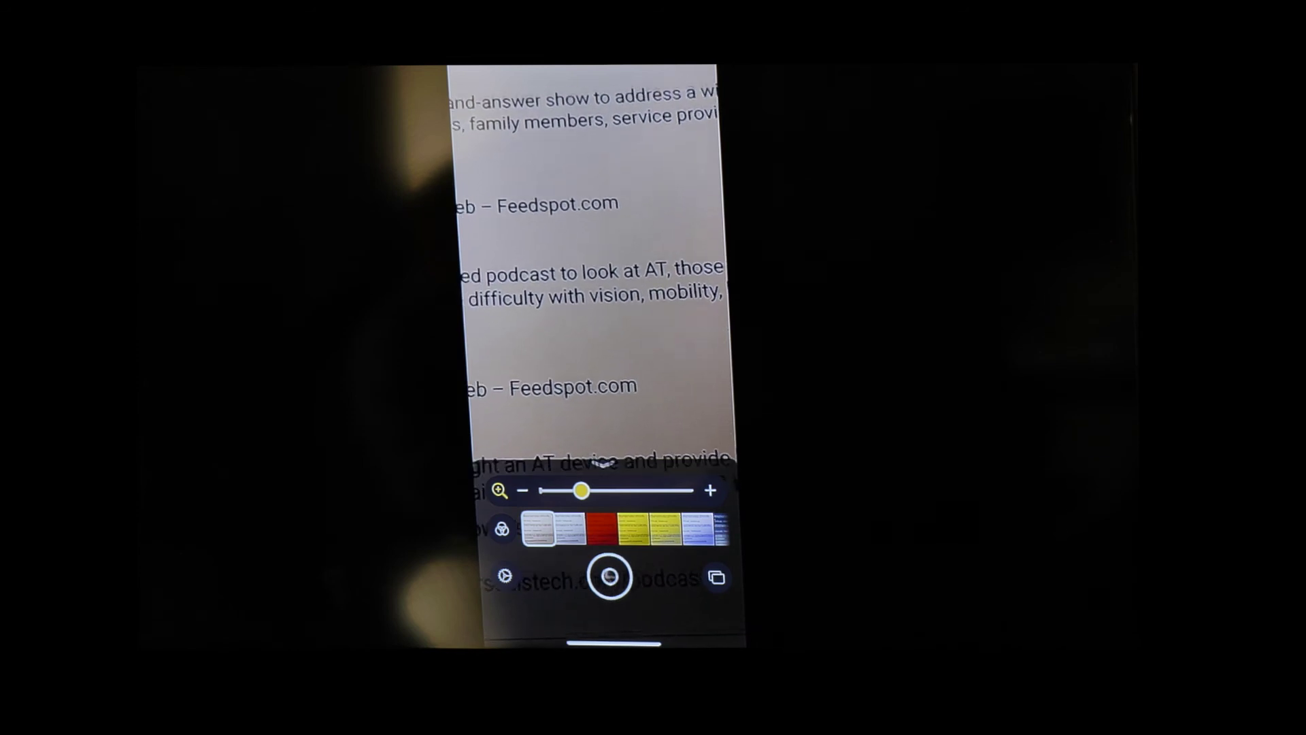
pyautogui.click(717, 576)
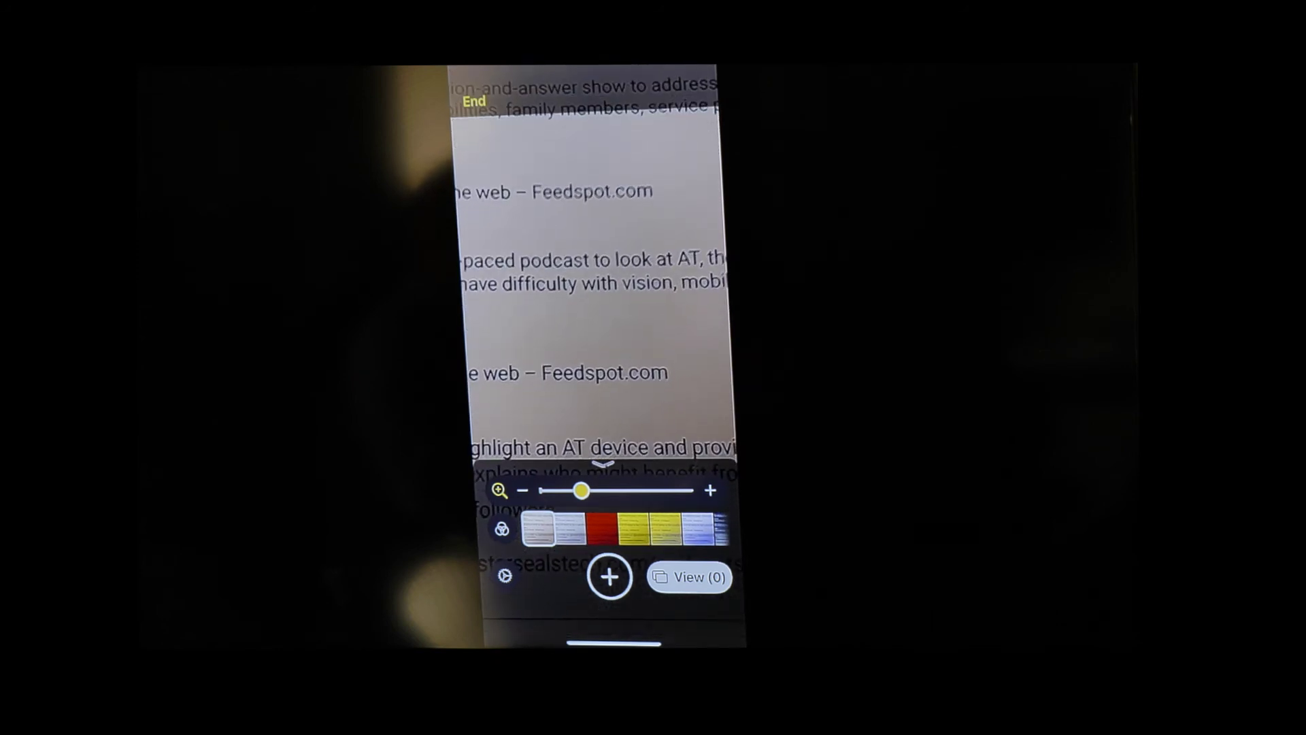
# Capture two still shots of the podcast page so View shows (2).
pyautogui.click(609, 576)
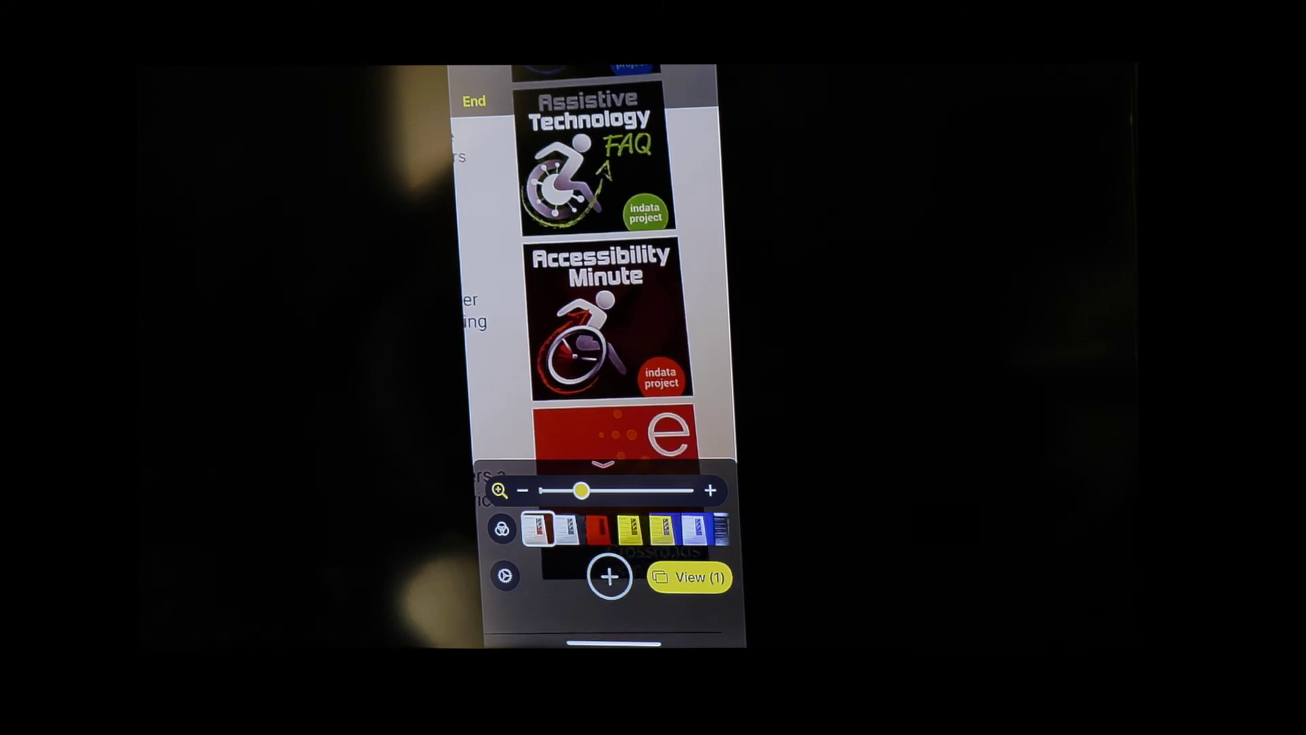
pyautogui.click(608, 577)
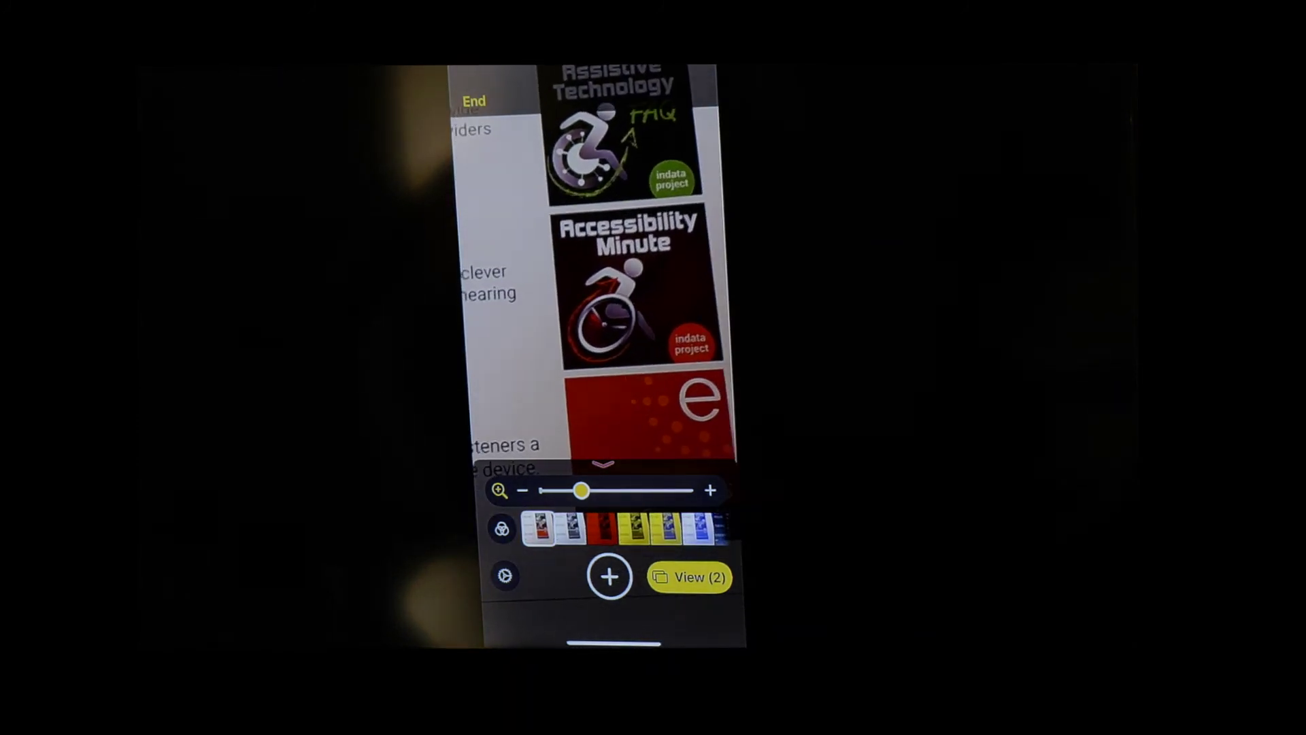
# Open View (2) to review the two captured shots of the page.
pyautogui.click(689, 577)
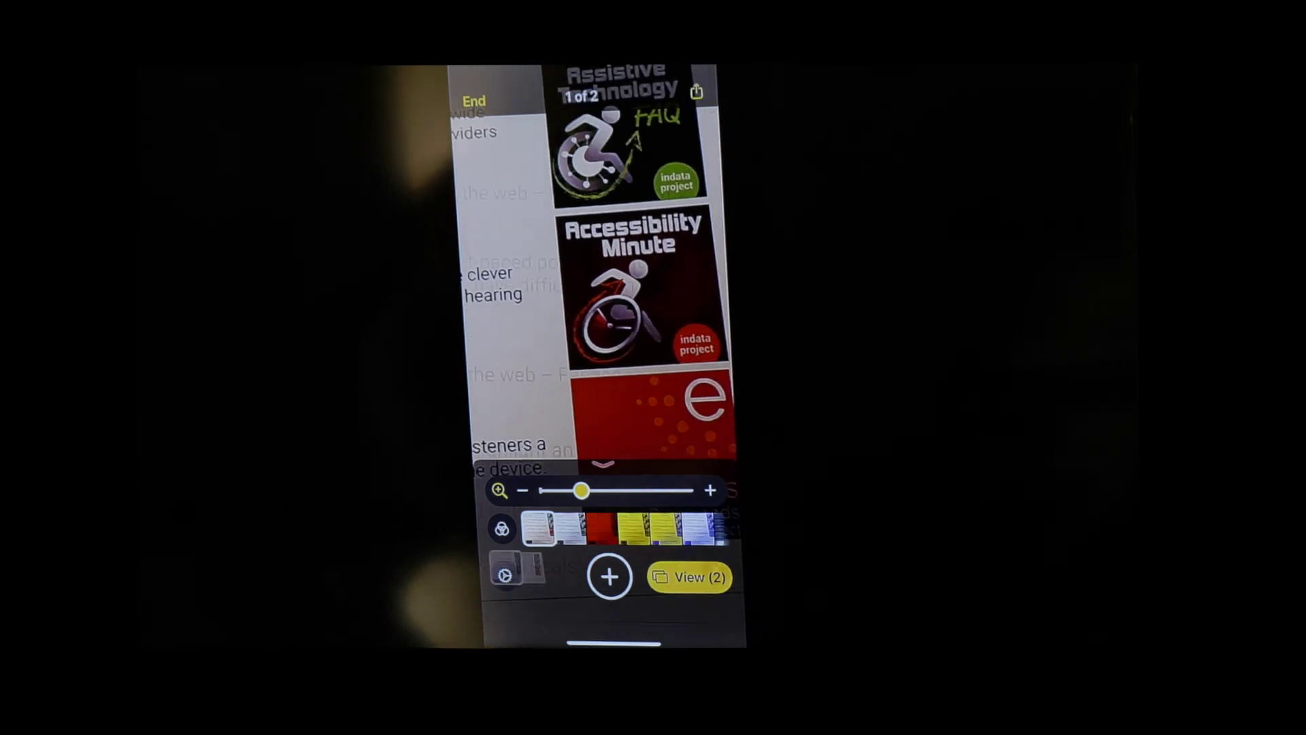